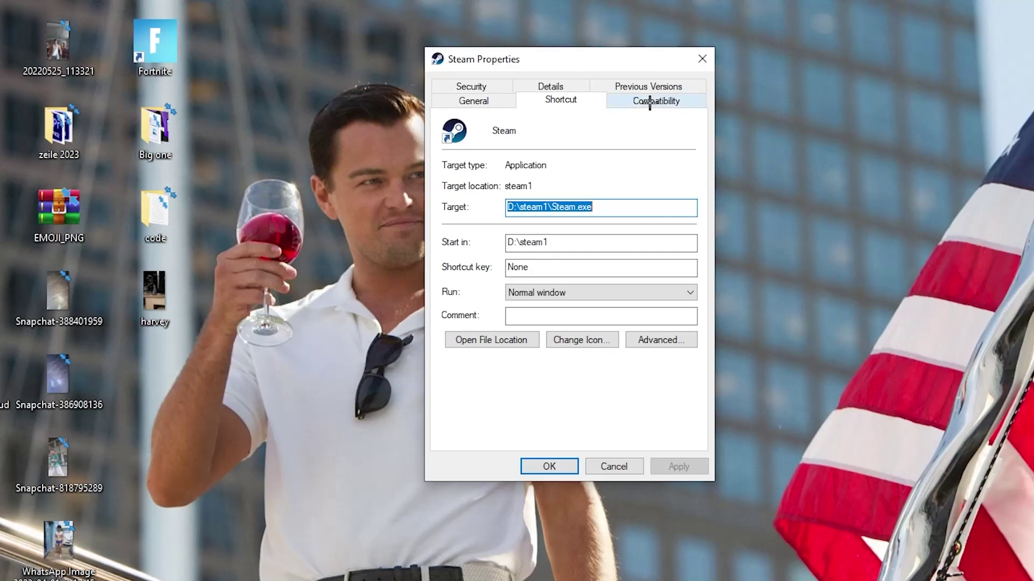
- Review the compatibility mode choices in the Steam shortcut's properties and accept the dialog with Windows 8 mode and administrator rights enabled
drag(585, 62, 561, 31)
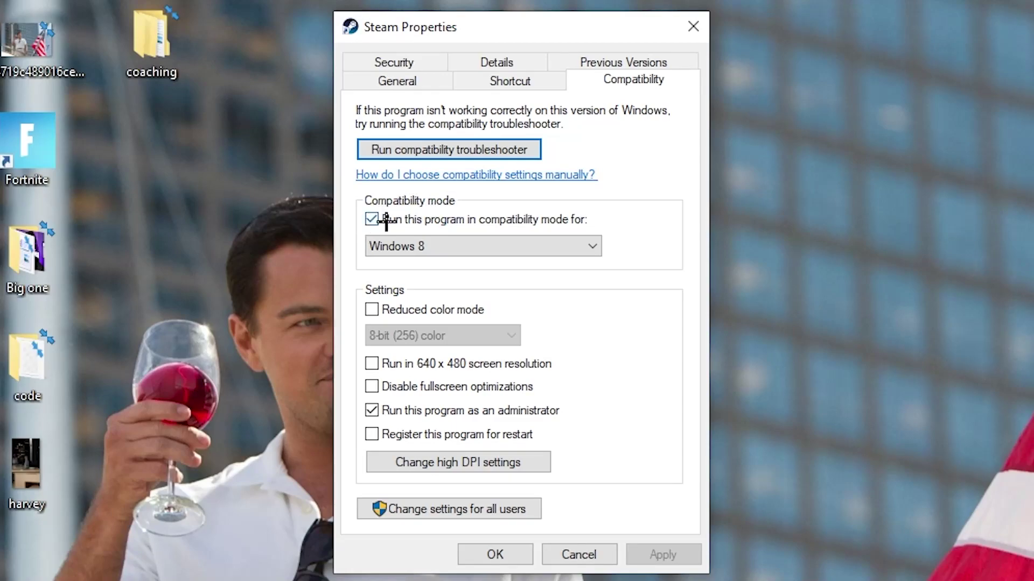
click(578, 240)
click(625, 228)
click(505, 552)
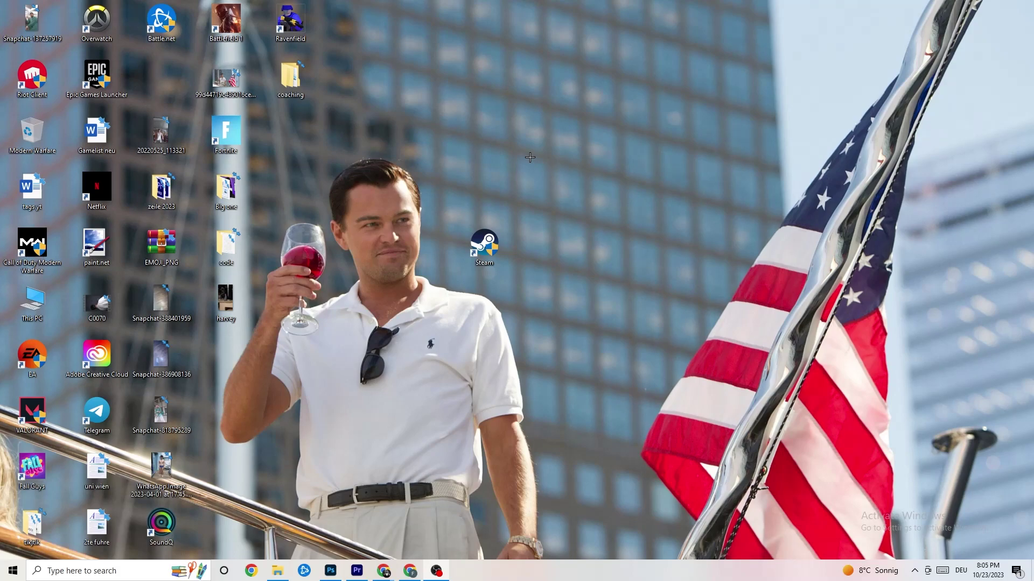
drag(498, 248, 494, 144)
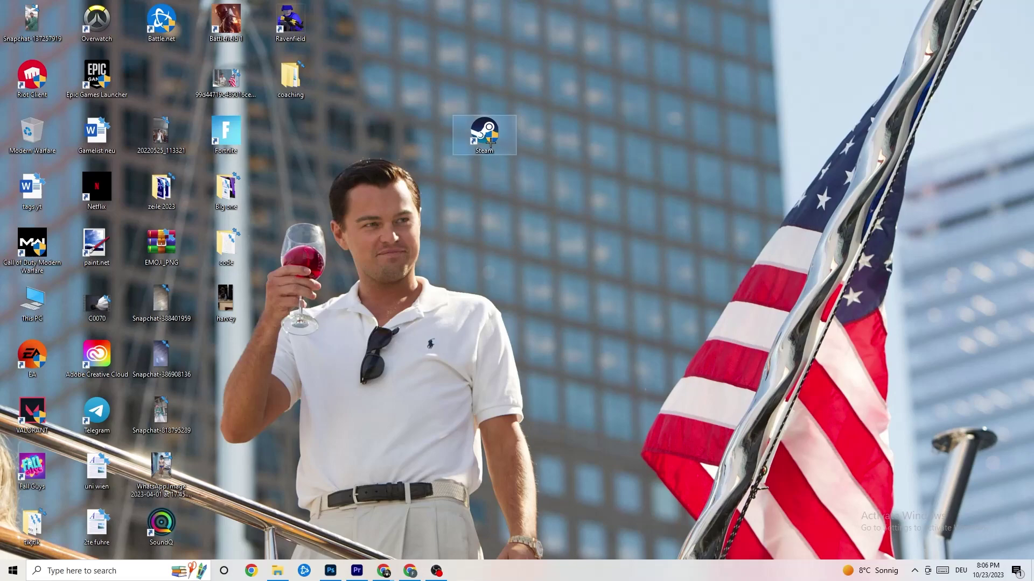
drag(486, 128, 421, 186)
click(448, 147)
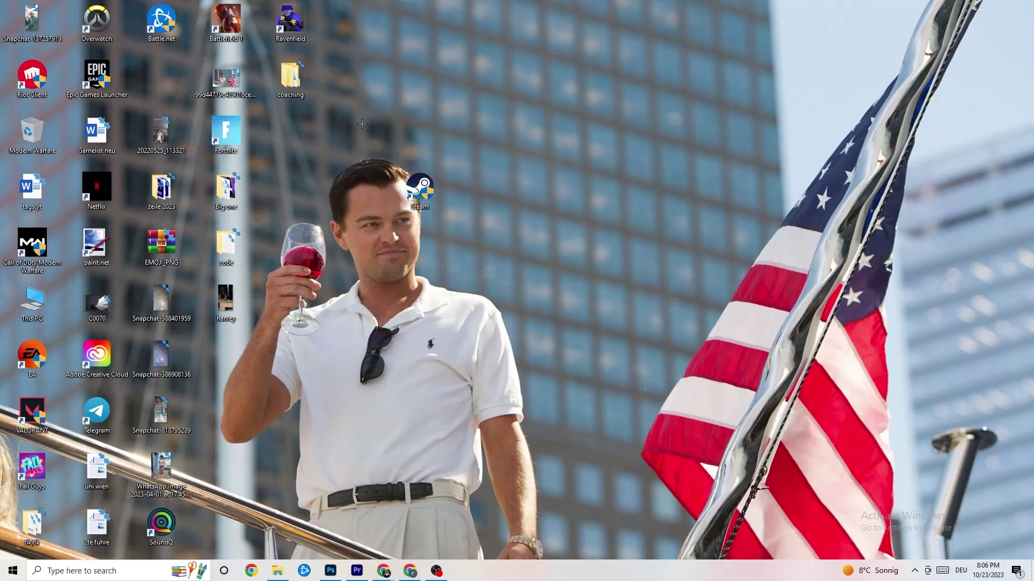
drag(403, 183, 470, 182)
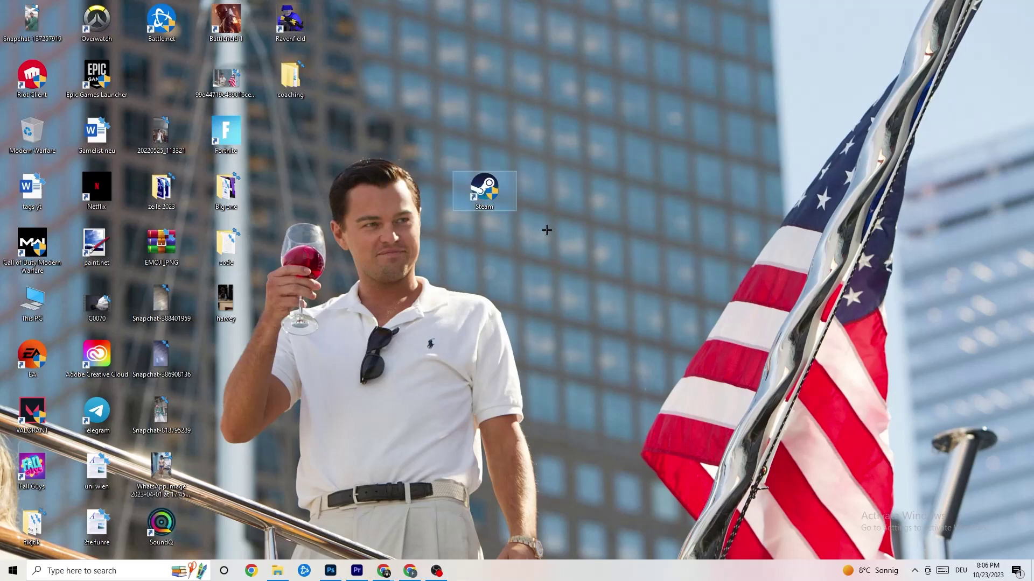
- View the compatibility settings in the Steam shortcut's properties again and close the dialog
right_click(480, 203)
click(537, 484)
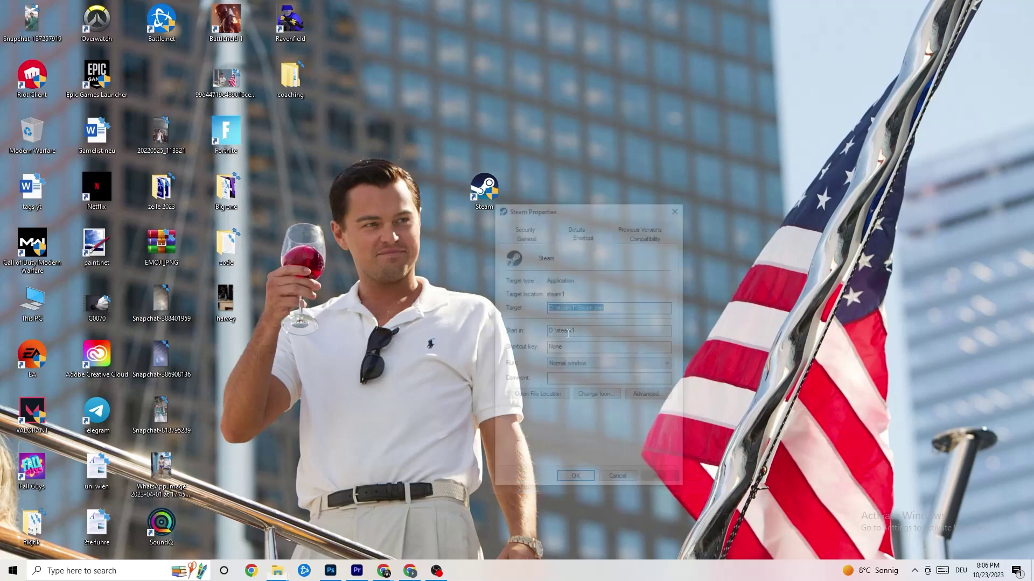
click(647, 235)
click(678, 207)
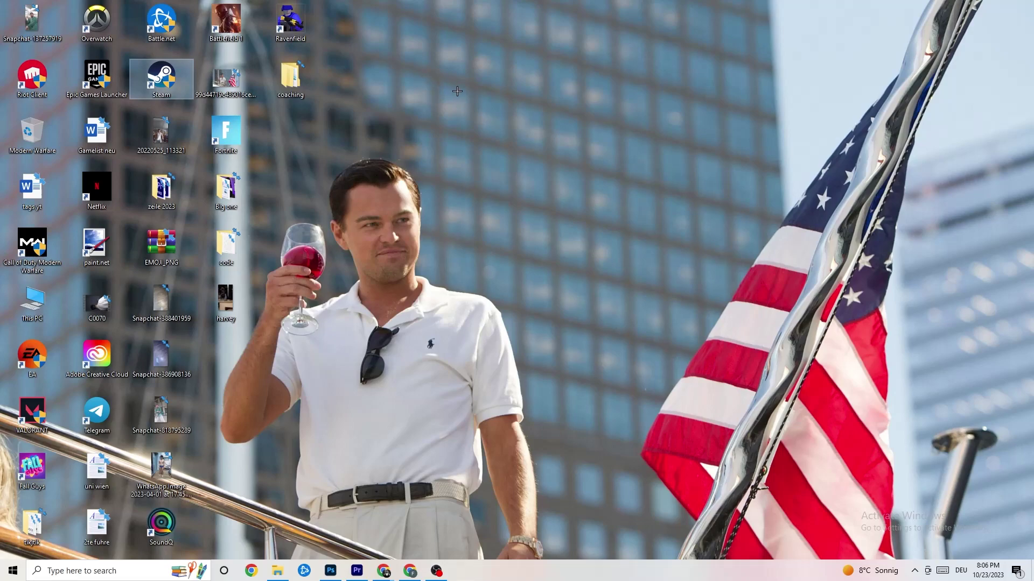
click(502, 105)
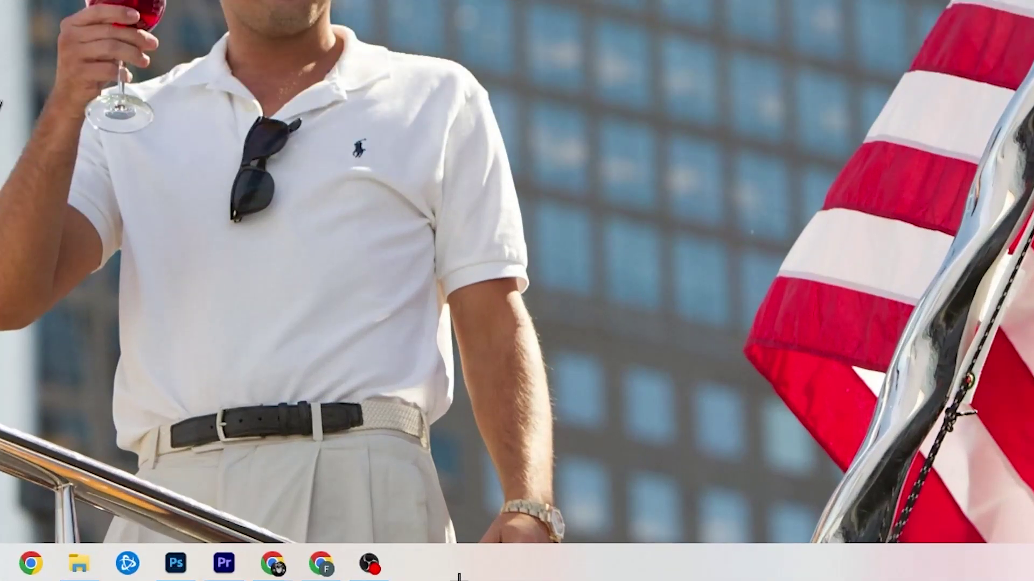
- Launch Task Manager and maximize its window
right_click(439, 568)
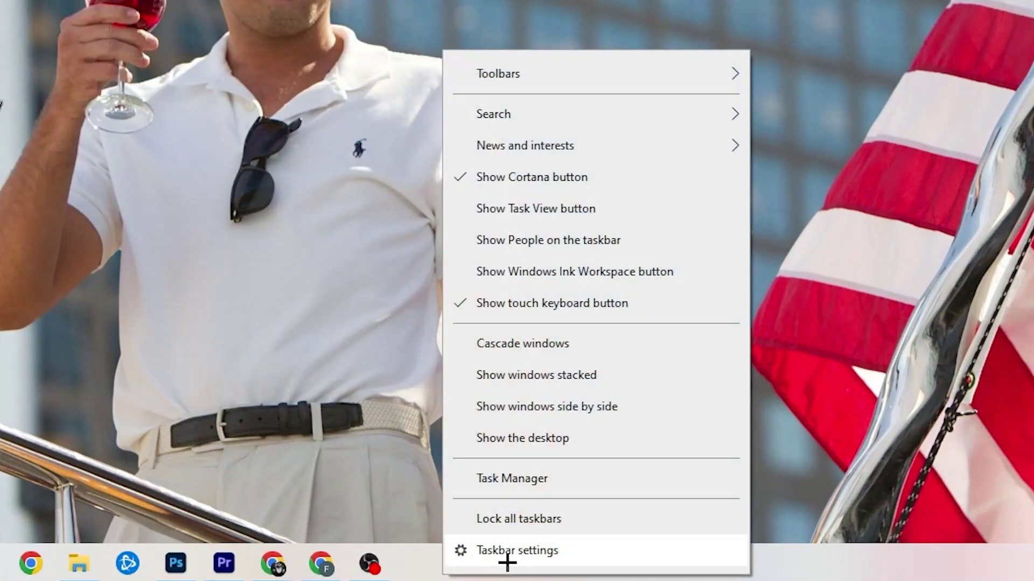
click(537, 482)
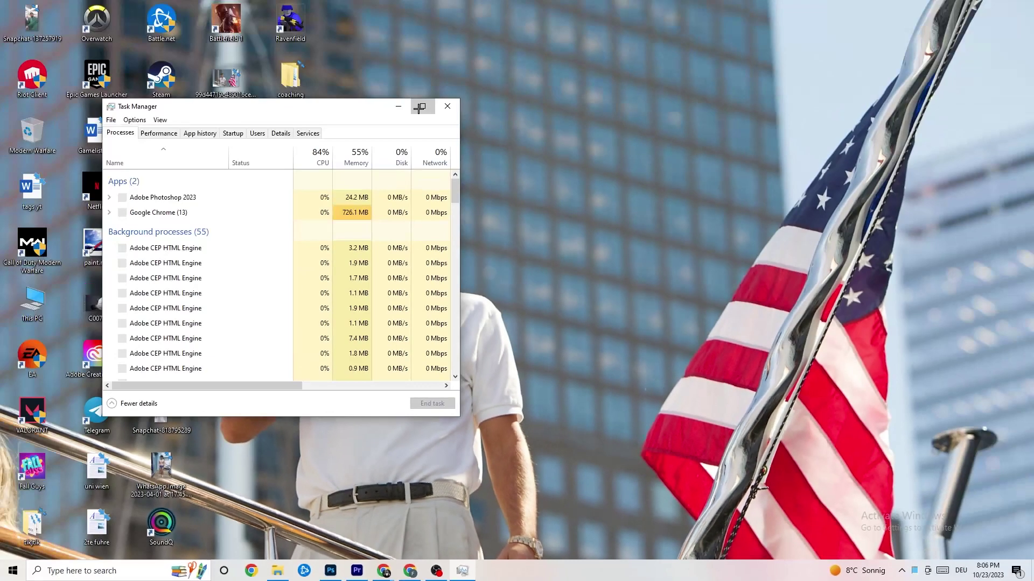
double_click(417, 106)
drag(455, 6, 446, 47)
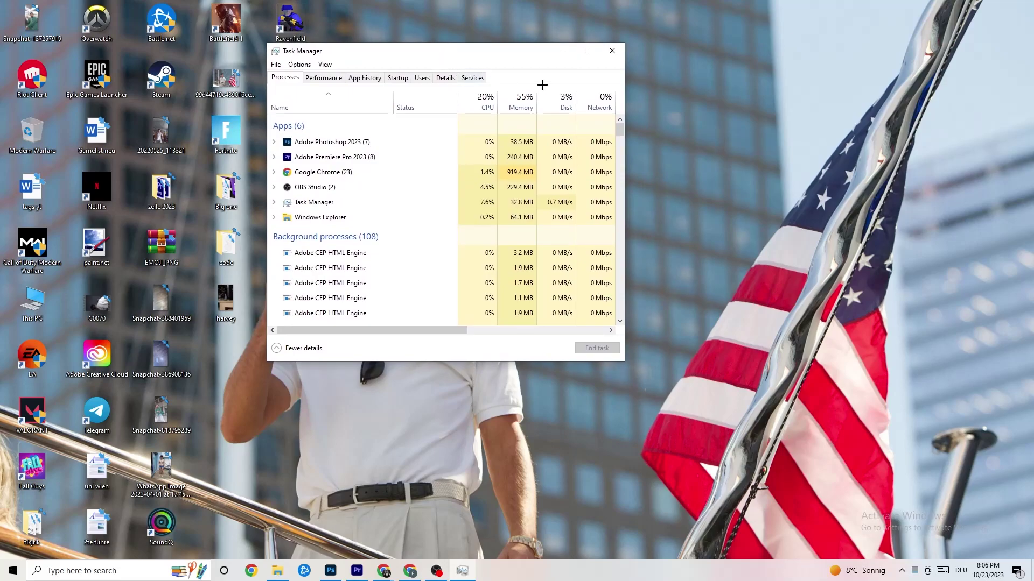
click(587, 50)
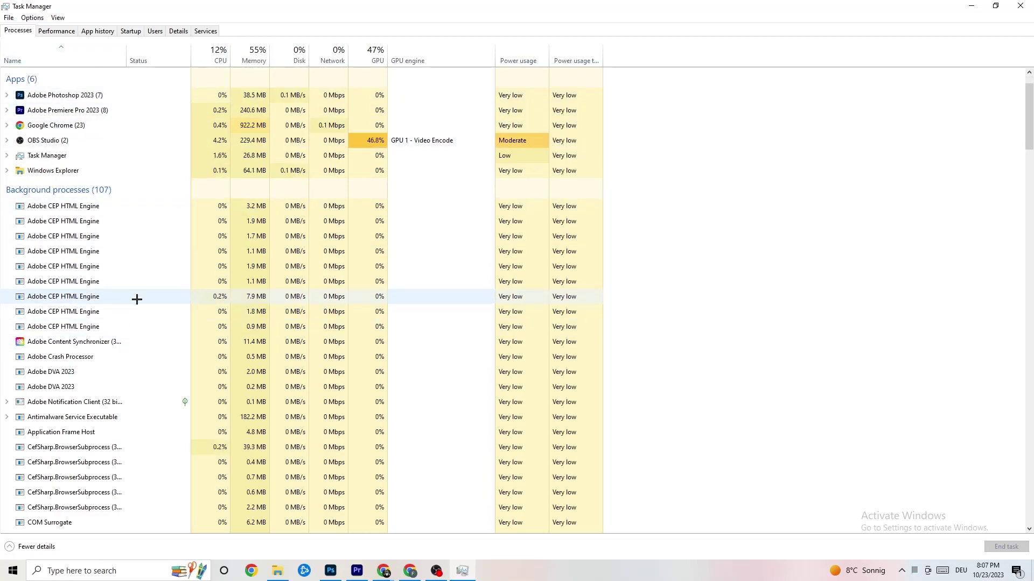
- Look through the running processes and end the Adobe Photoshop 2023 task
scroll(136, 281, down, 12)
scroll(272, 266, down, 4)
scroll(284, 266, up, 15)
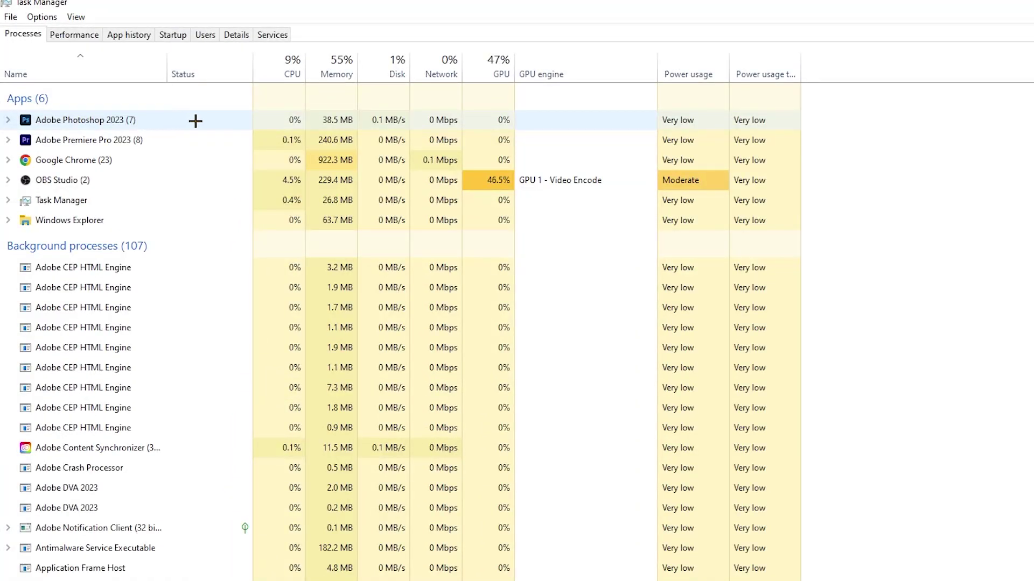
right_click(350, 124)
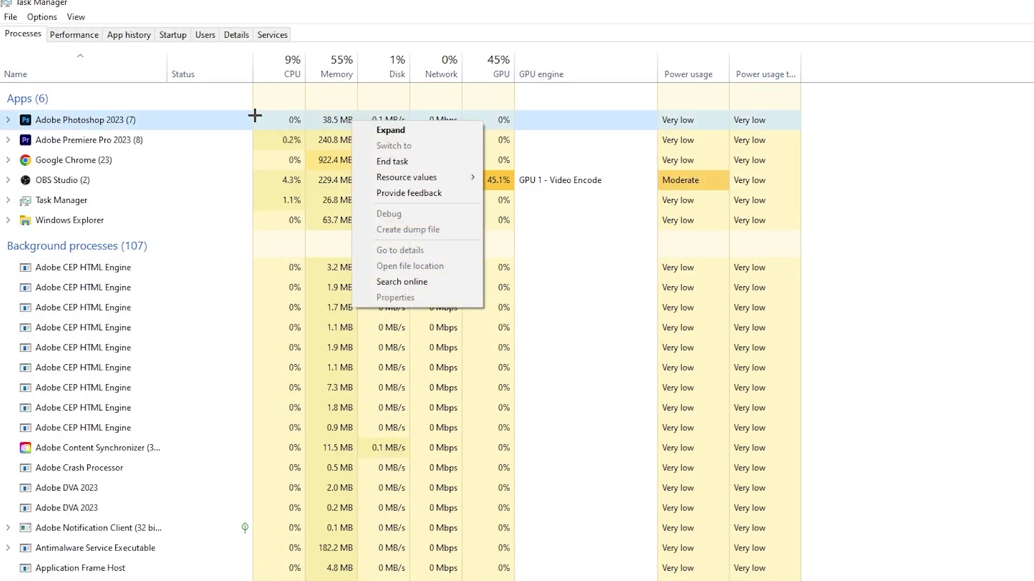
right_click(188, 126)
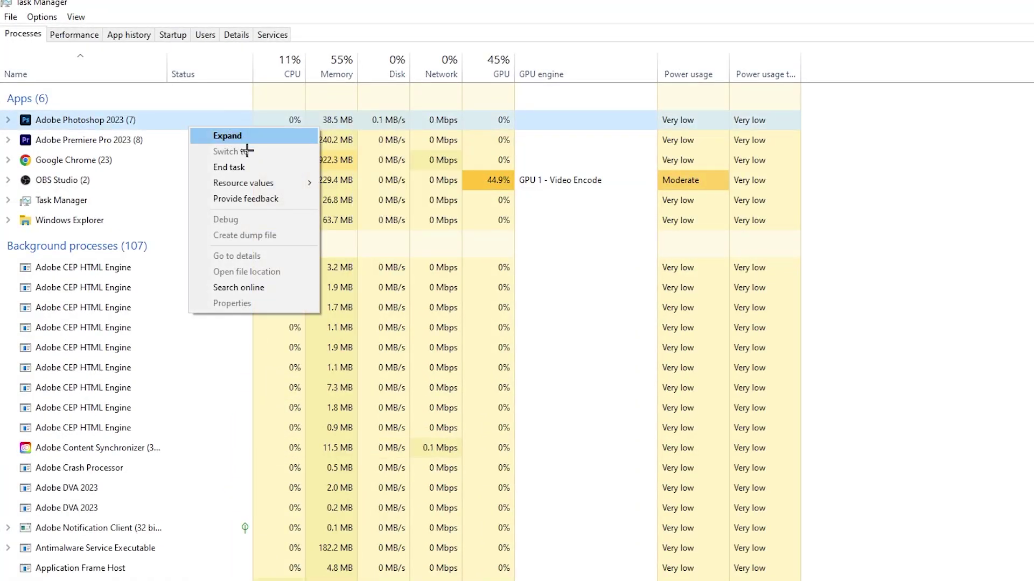
click(272, 167)
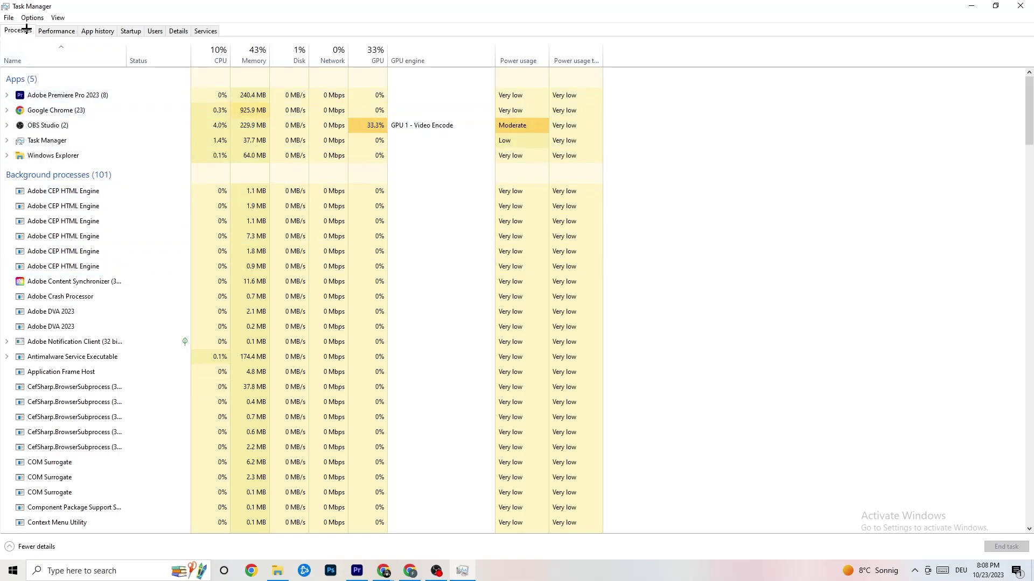
- View the available priority levels for the Adobe Premiere Pro process in the process details without changing them
click(180, 30)
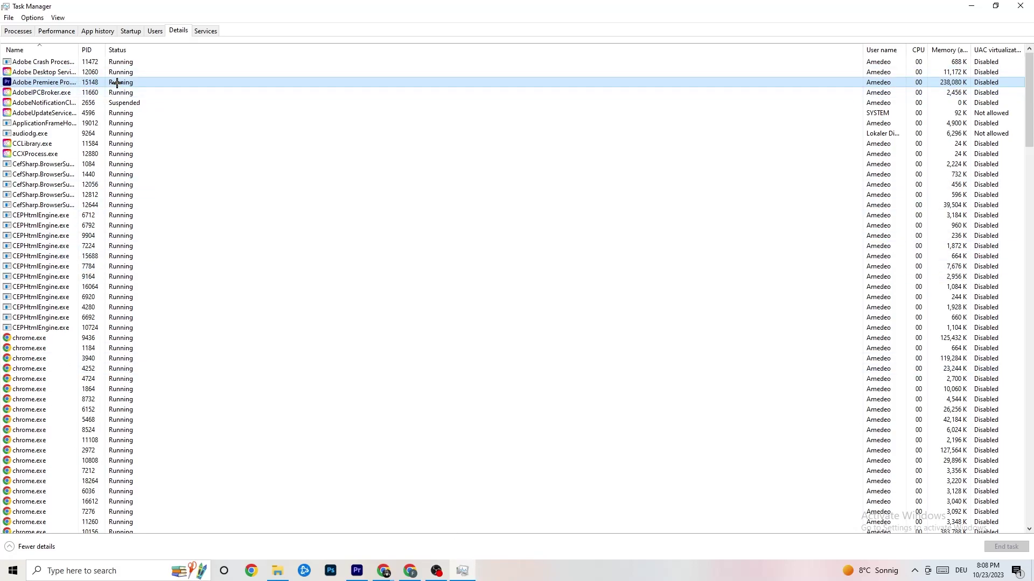
right_click(116, 82)
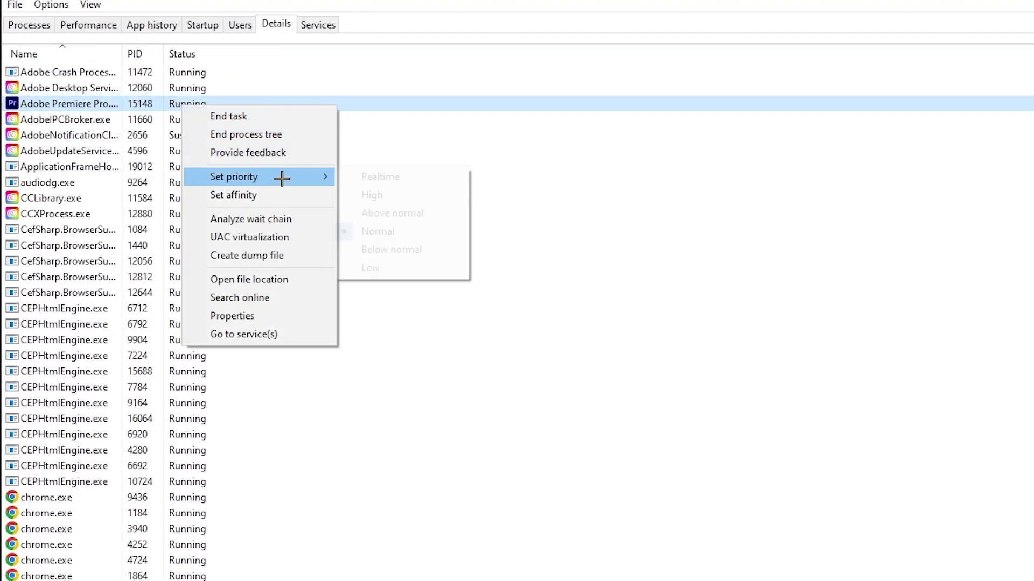
mouse_move(281, 178)
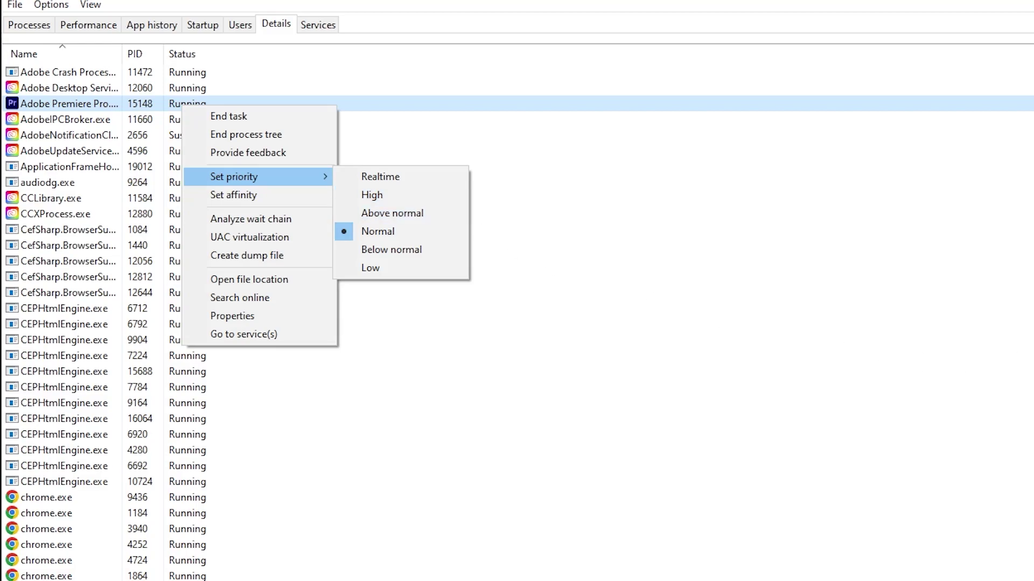
click(380, 72)
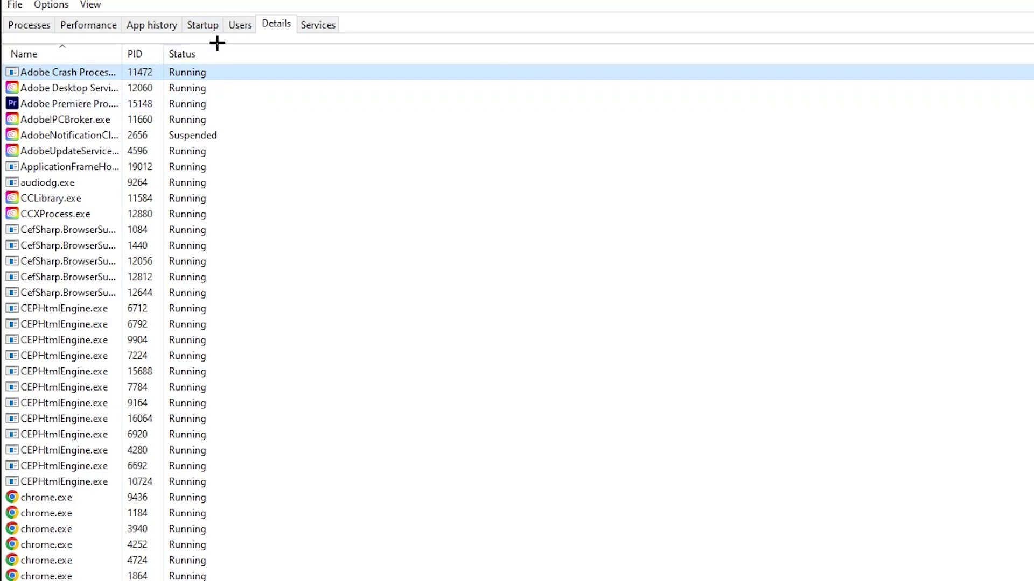
- Review the startup programs and the options for Adobe Updater Startup Utility, leaving it enabled, and close Task Manager
click(204, 22)
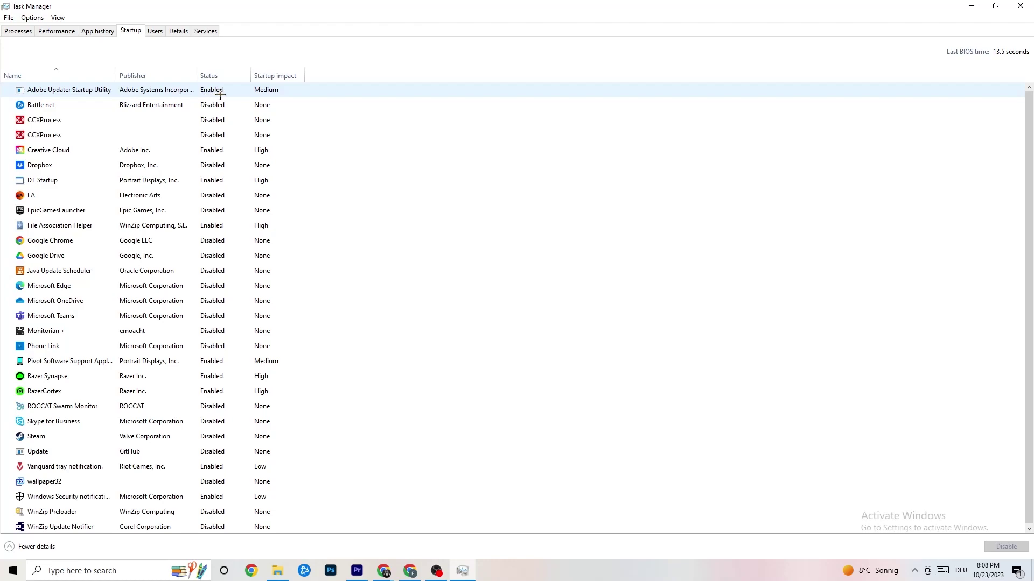
right_click(222, 95)
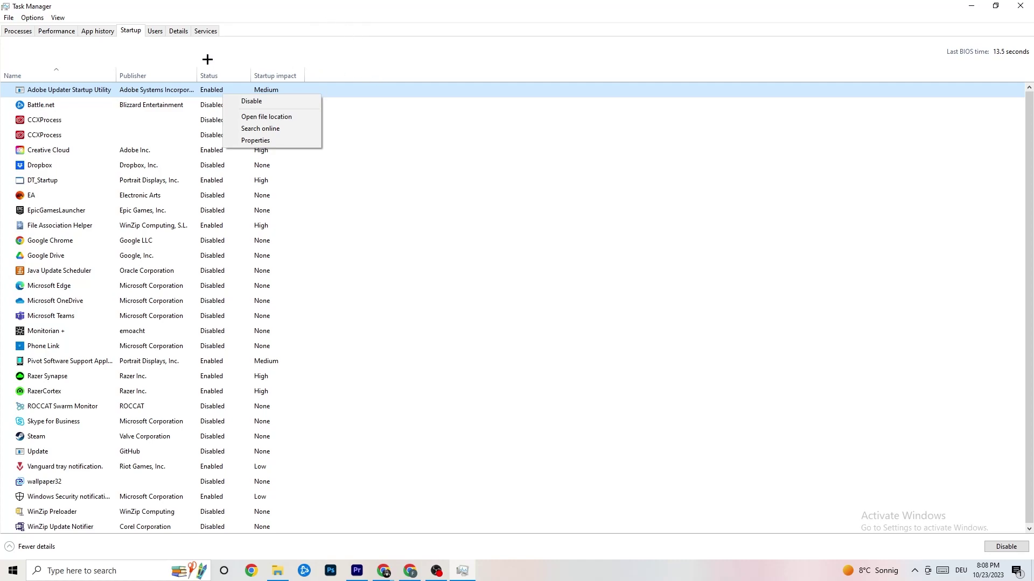
click(369, 3)
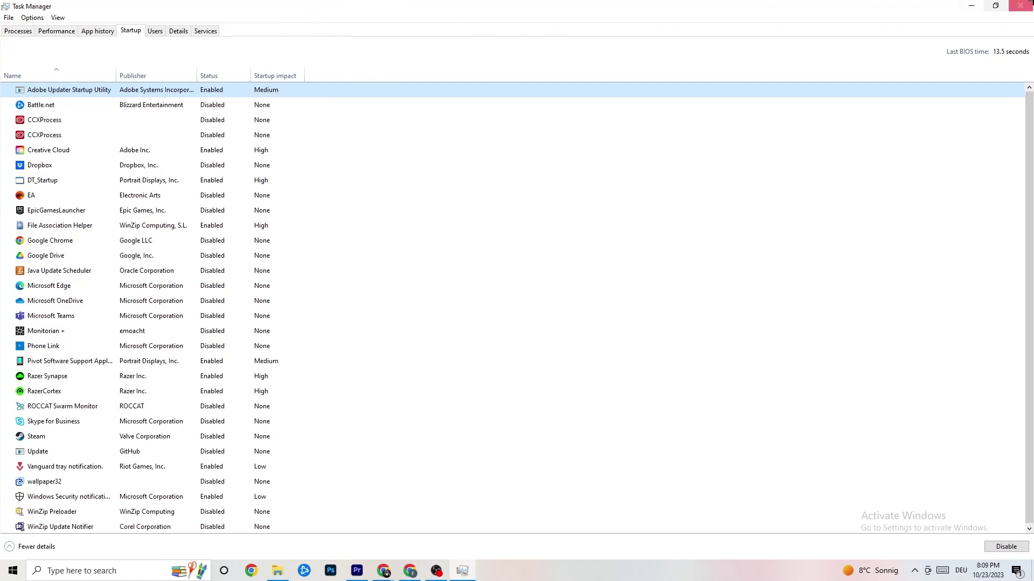
click(1020, 6)
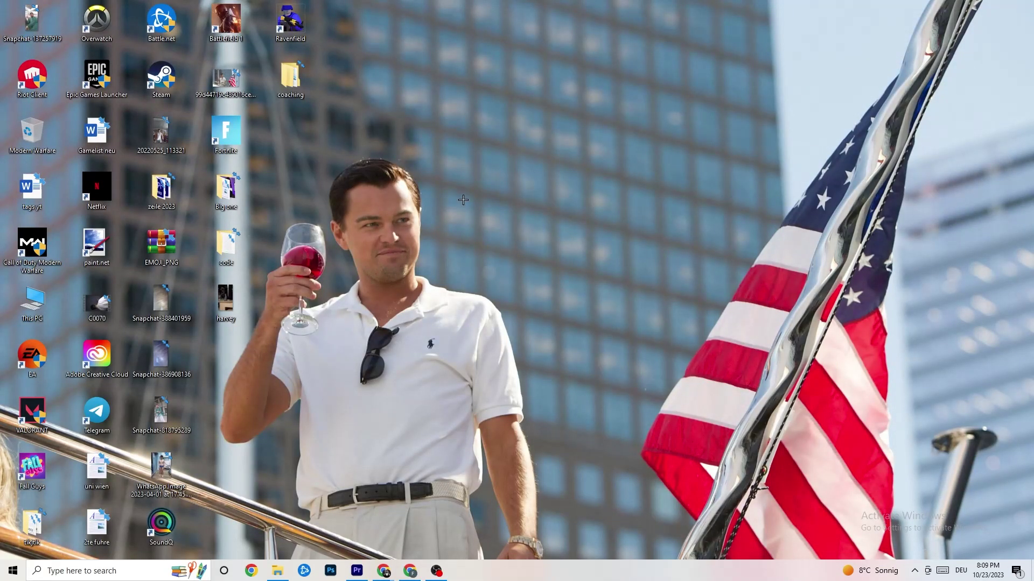
- Open the Windows system settings for Display and go to the scale and layout options
click(4, 574)
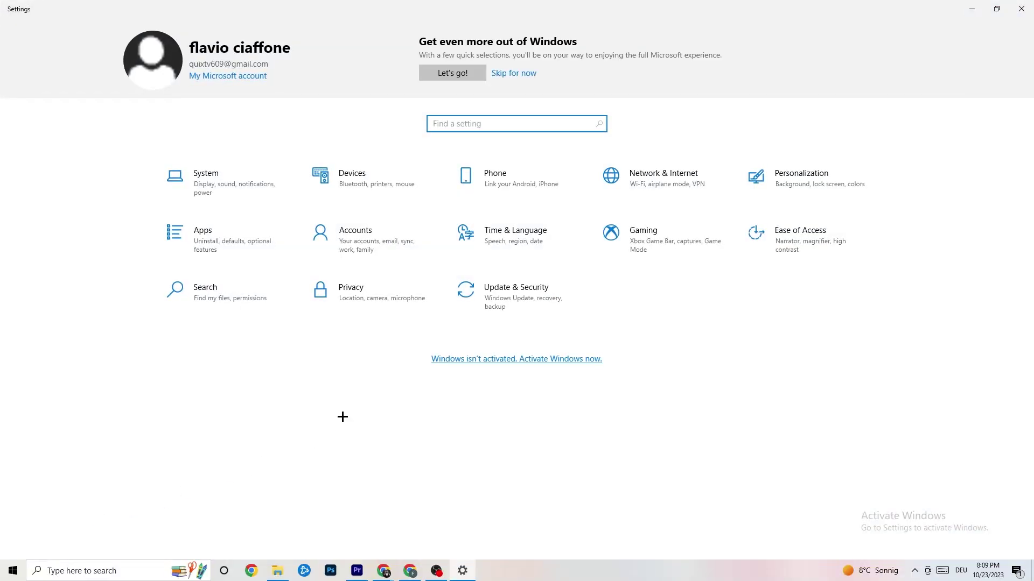
click(246, 190)
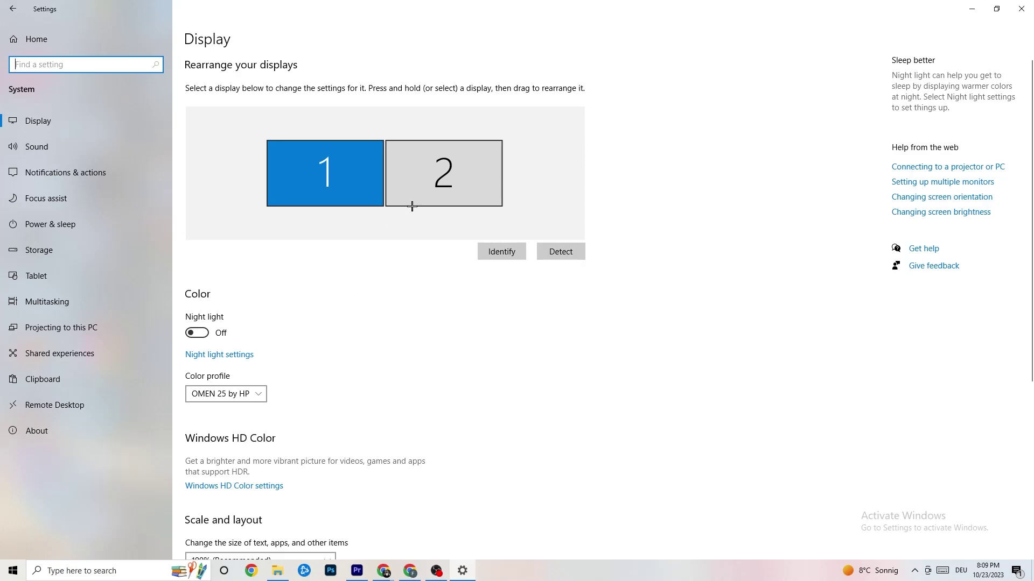
scroll(579, 200, down, 4)
scroll(581, 210, up, 4)
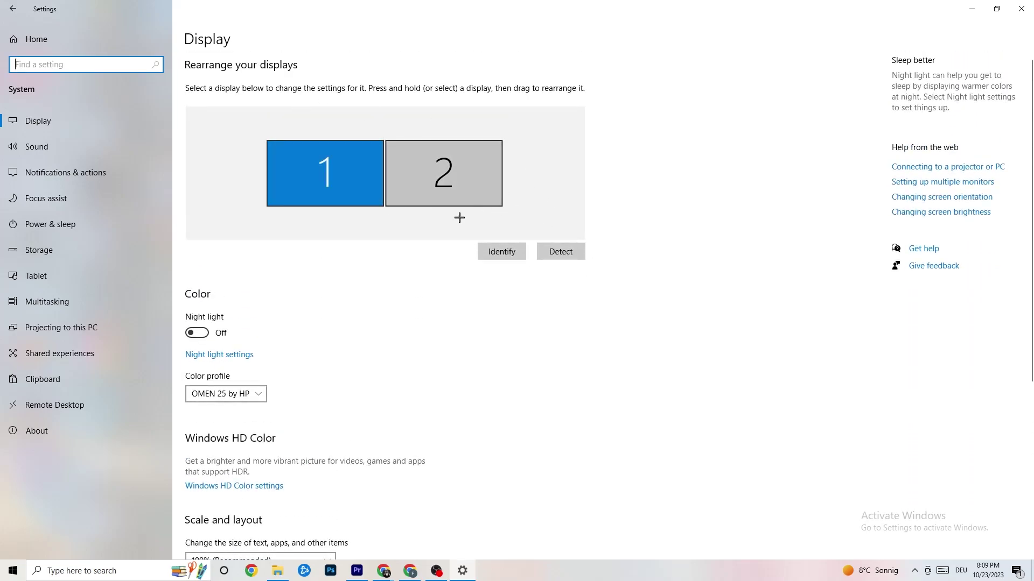
scroll(474, 212, down, 4)
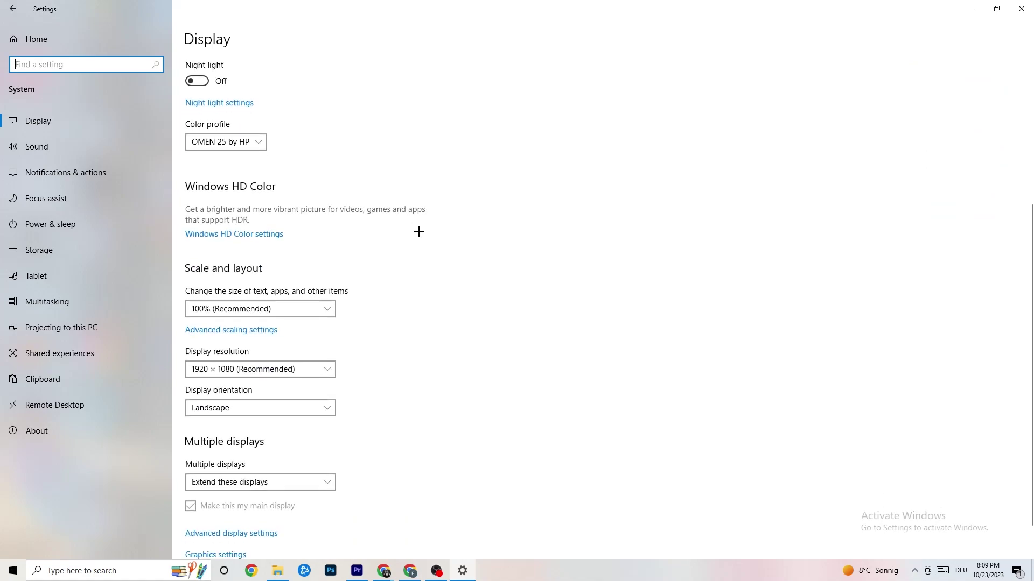
- Check the scaling and display resolution choices, keeping 100% (Recommended) and 1920 × 1080 (Recommended)
click(325, 308)
click(264, 317)
click(264, 317)
click(408, 288)
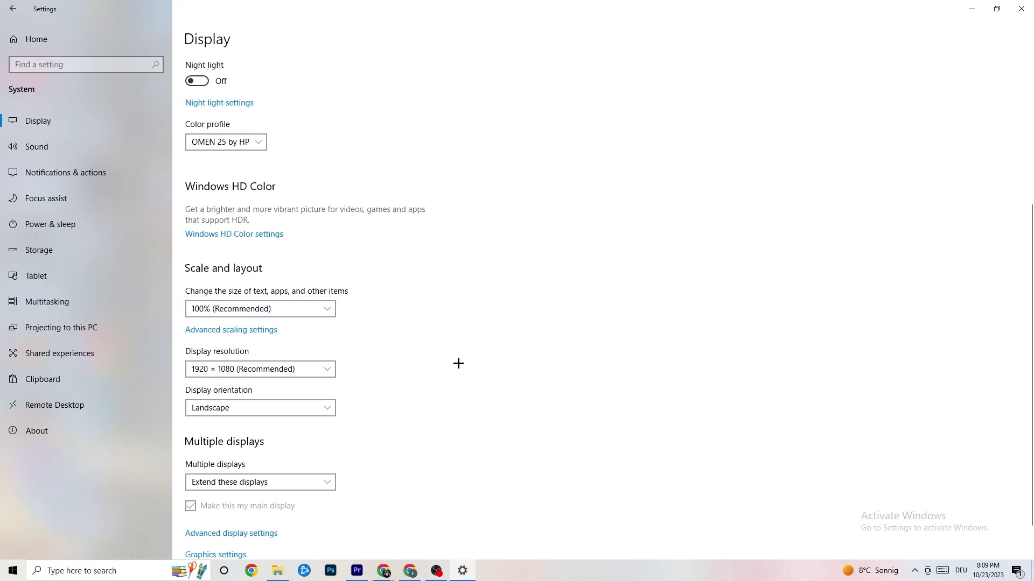
click(310, 375)
click(457, 323)
scroll(443, 293, down, 1)
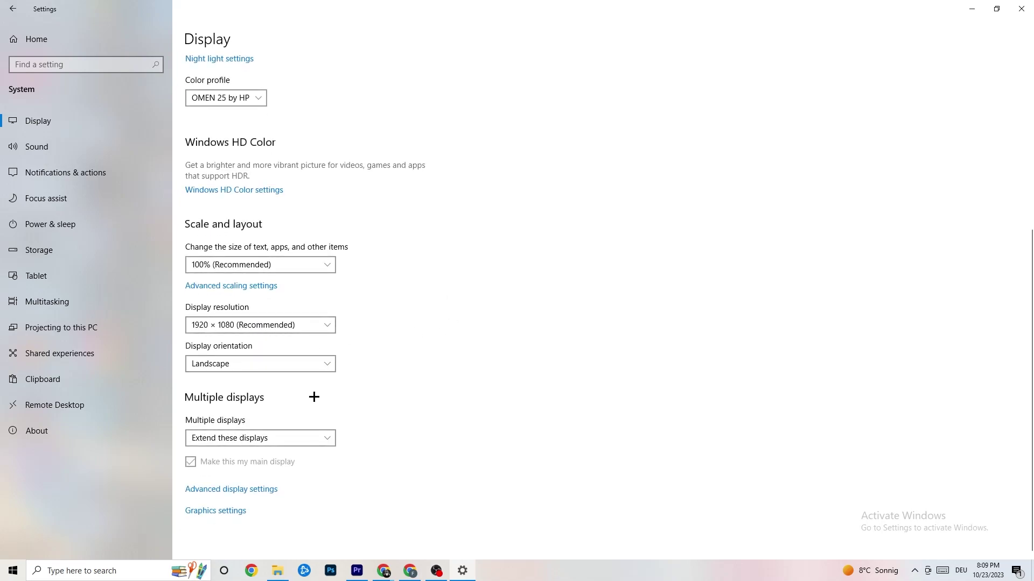
- View the power plans in Power Options from the Power & sleep settings, and close that window
click(102, 225)
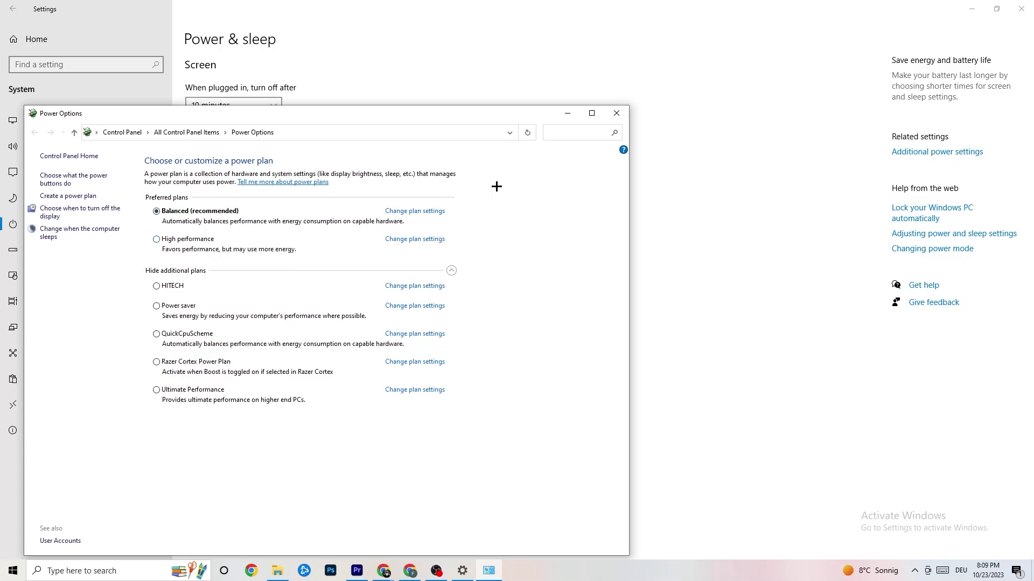
click(616, 114)
- Open the Storage Sense configuration and review how often it can run, keeping Every week
click(67, 258)
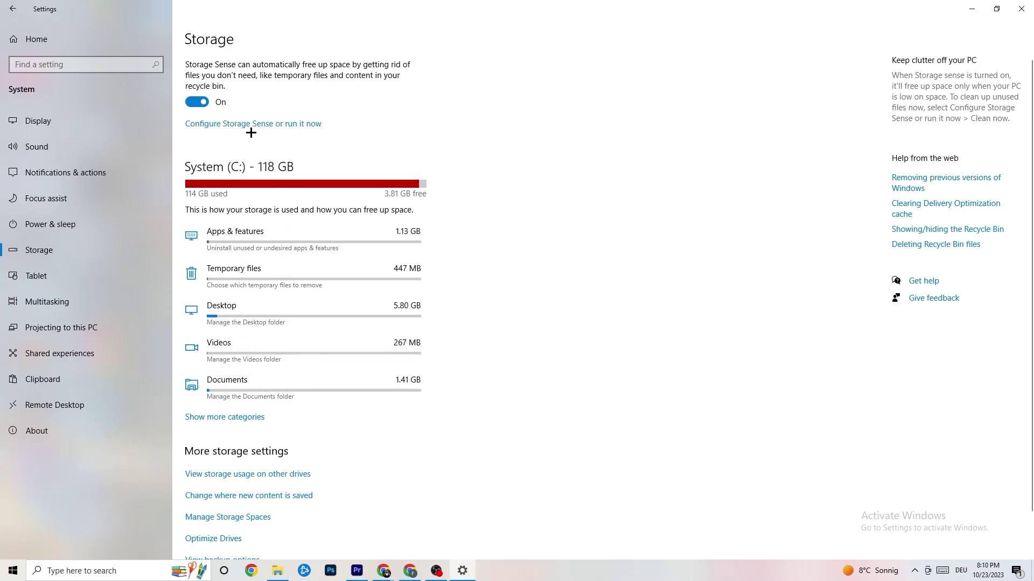
click(290, 125)
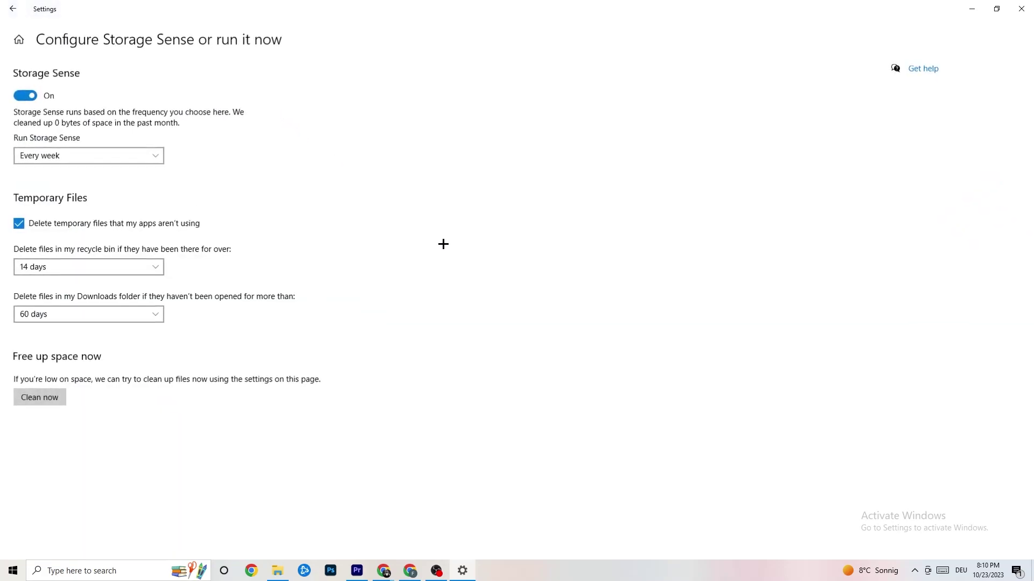
click(127, 155)
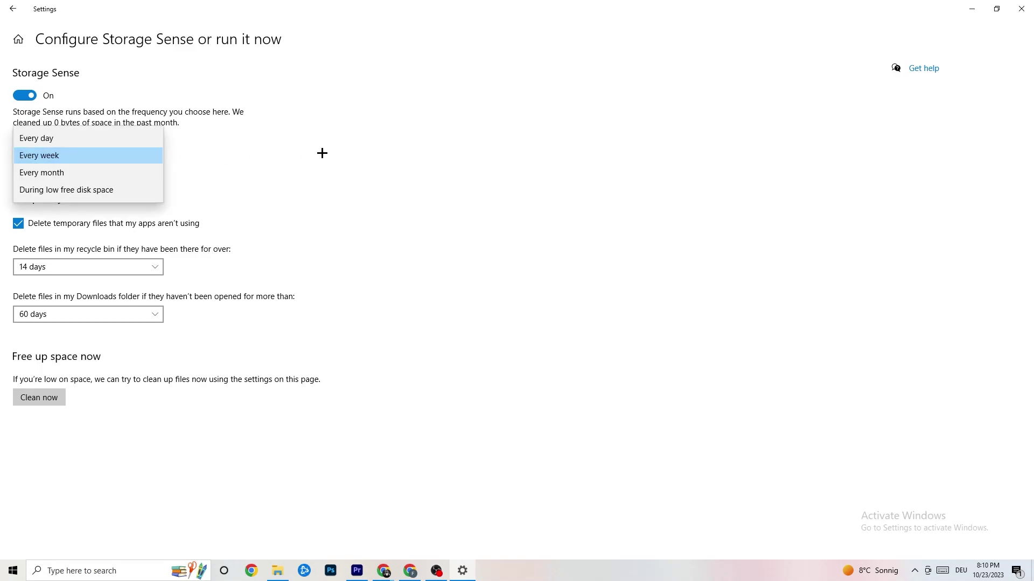
click(322, 153)
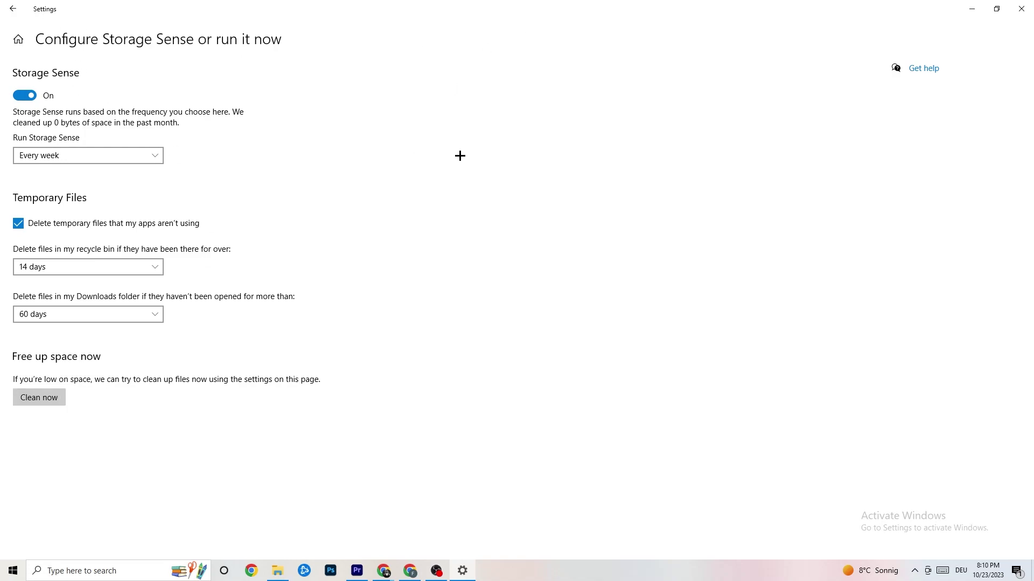
- Leave the storage settings and open the Gaming settings at the Xbox Game Bar page
click(16, 11)
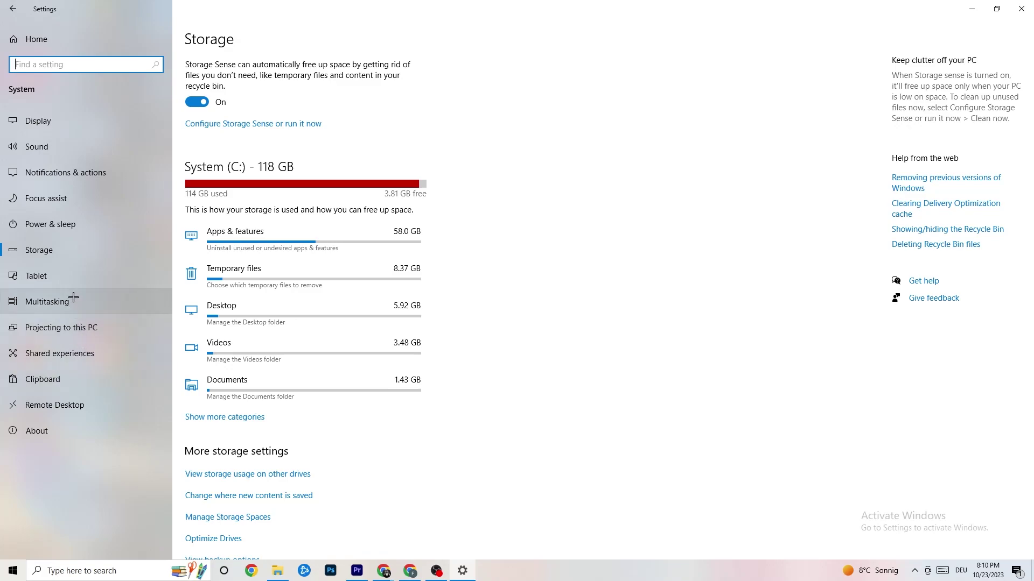
click(12, 7)
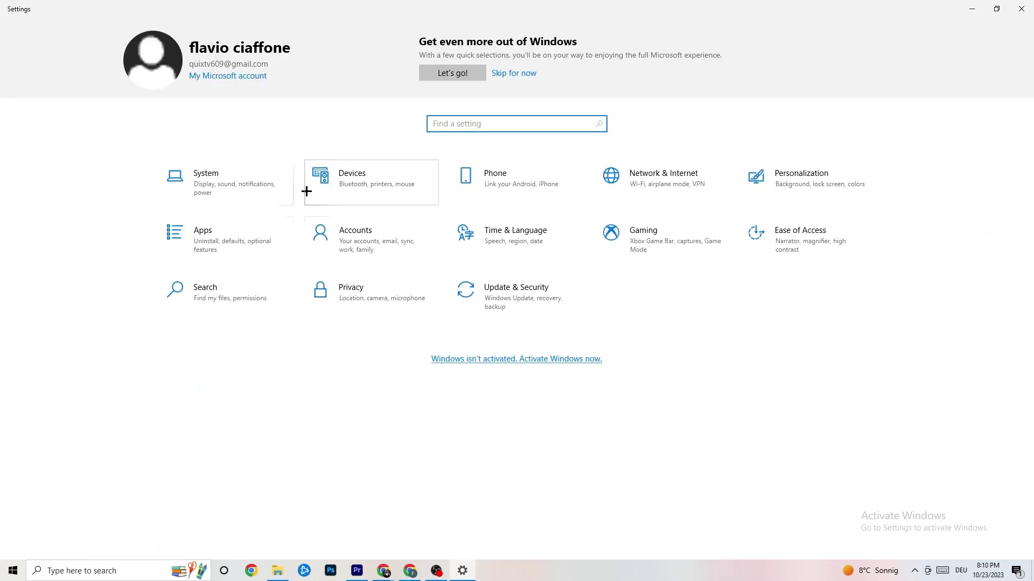
click(673, 251)
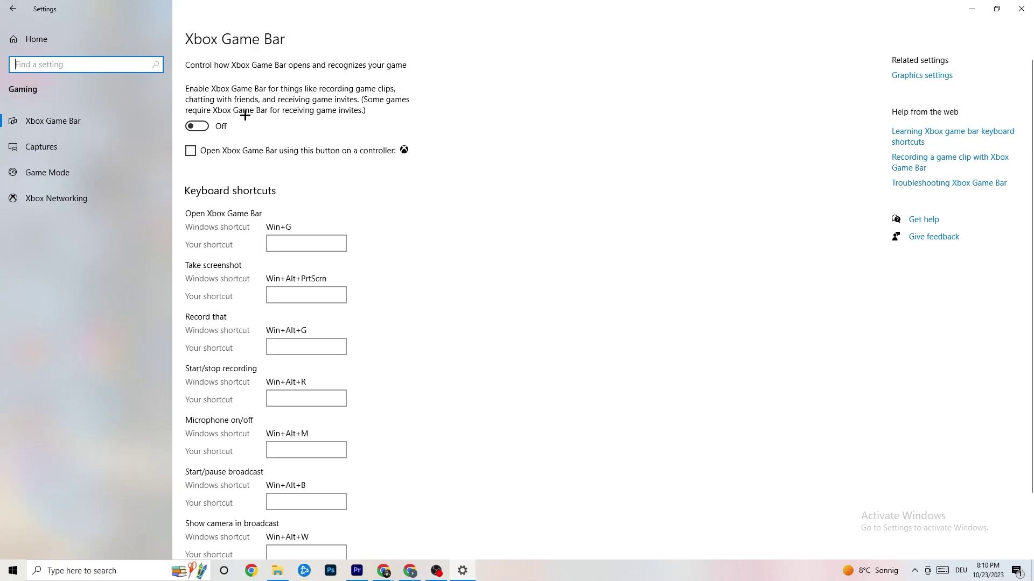
- Review the background recording, audio and video options under Captures, and check the Game Mode setting
click(86, 146)
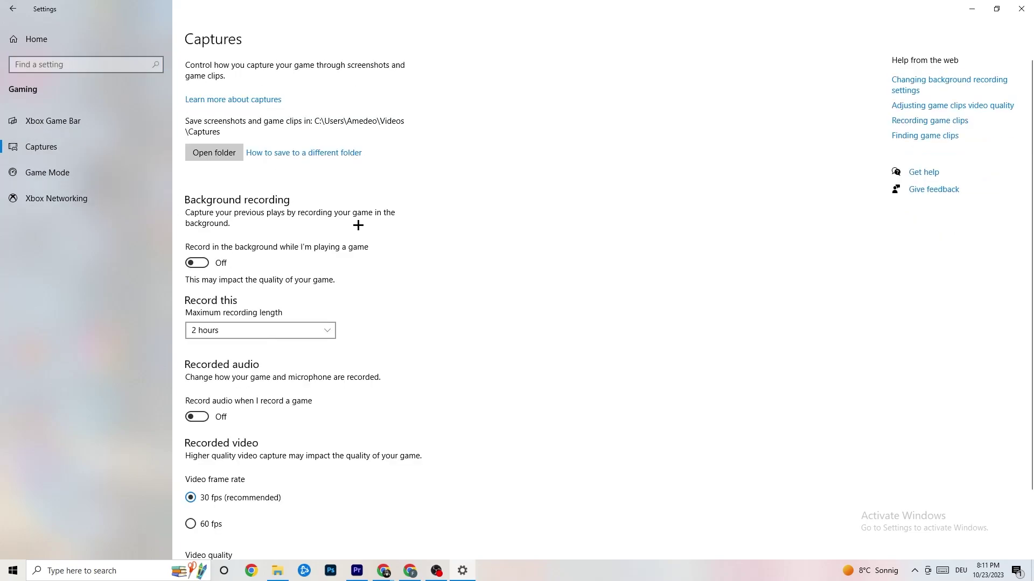
scroll(358, 225, down, 3)
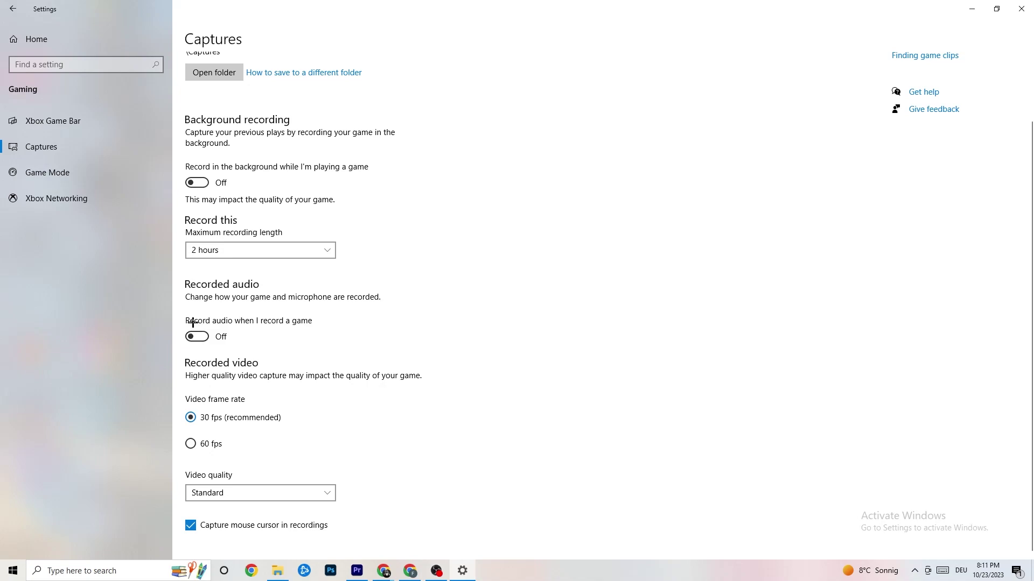
click(69, 170)
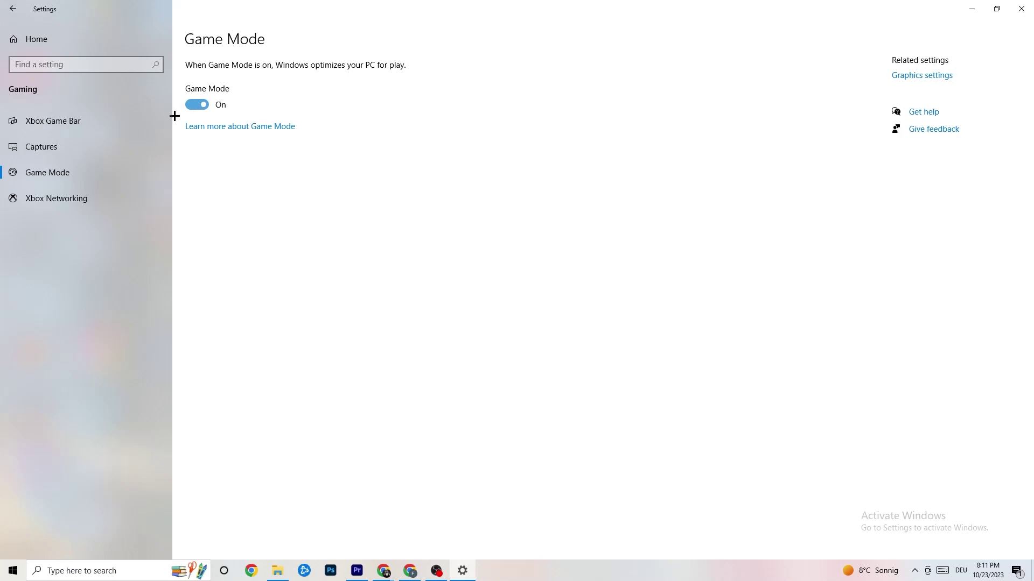
- Check the Windows Update and Troubleshoot pages under Update & Security, and close the Settings window
click(13, 9)
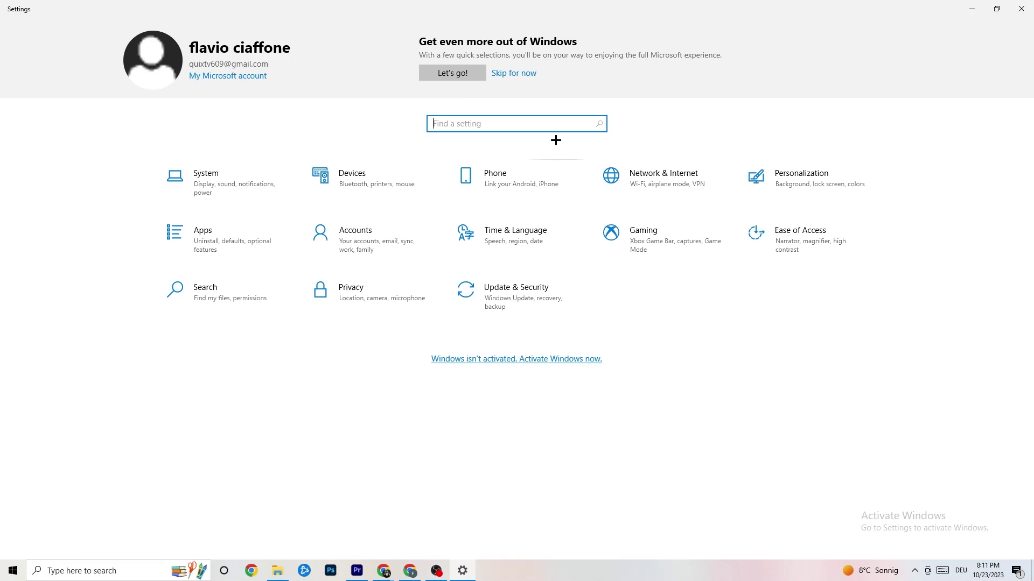
click(524, 292)
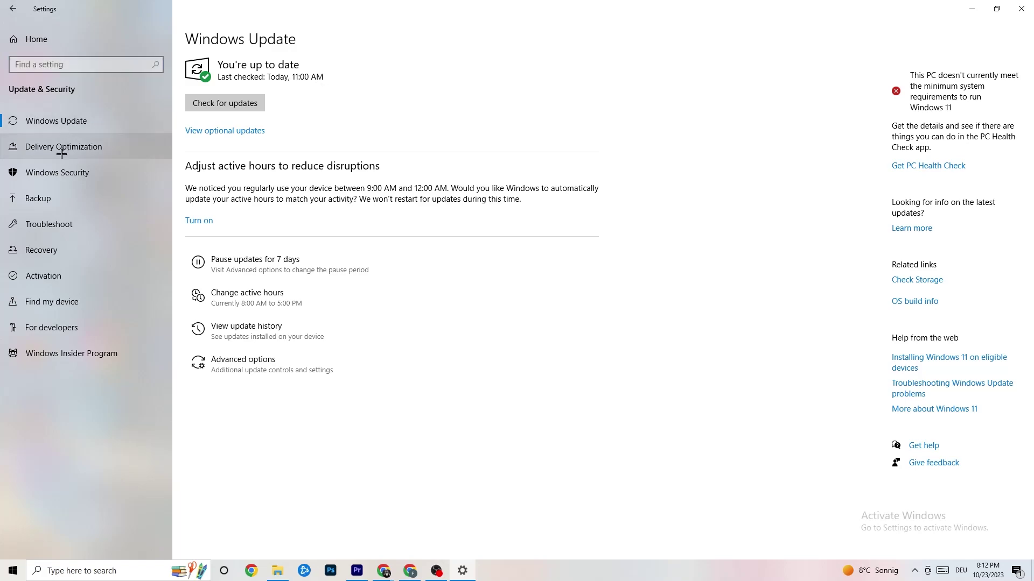
click(57, 216)
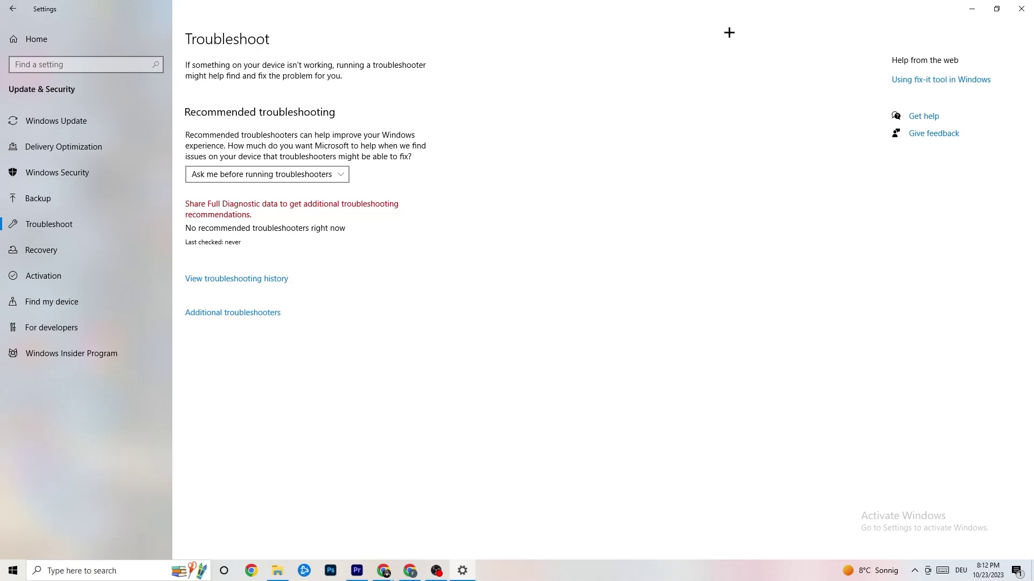
click(1021, 7)
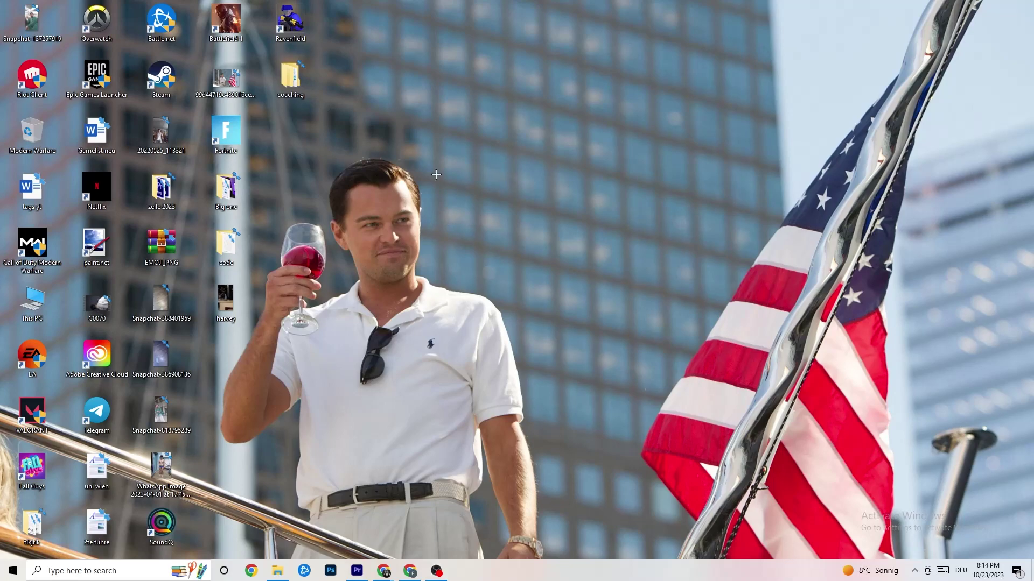
- Open the NVIDIA Control Panel from the desktop and review the options for adjusting image settings with preview
right_click(463, 141)
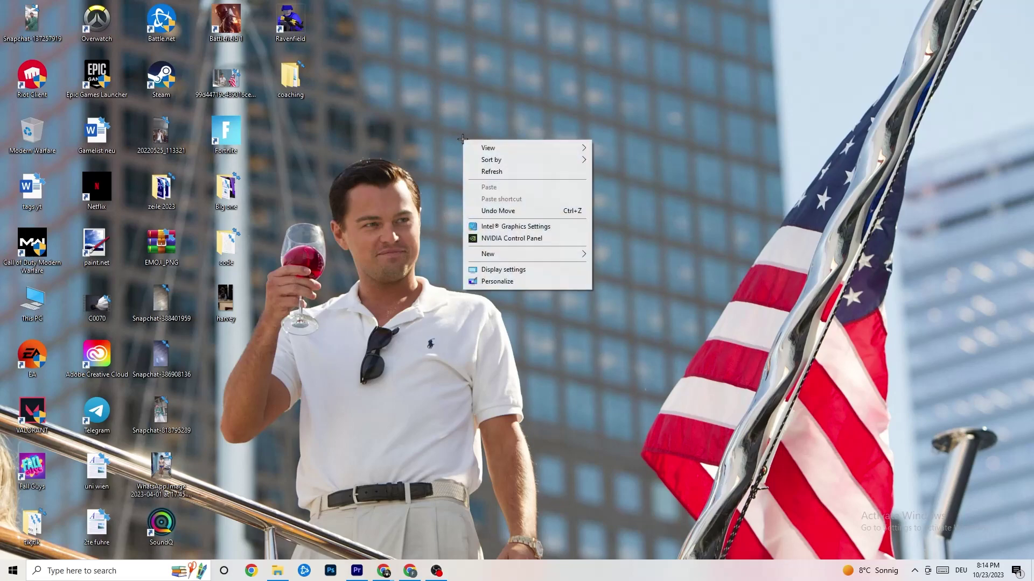
click(500, 241)
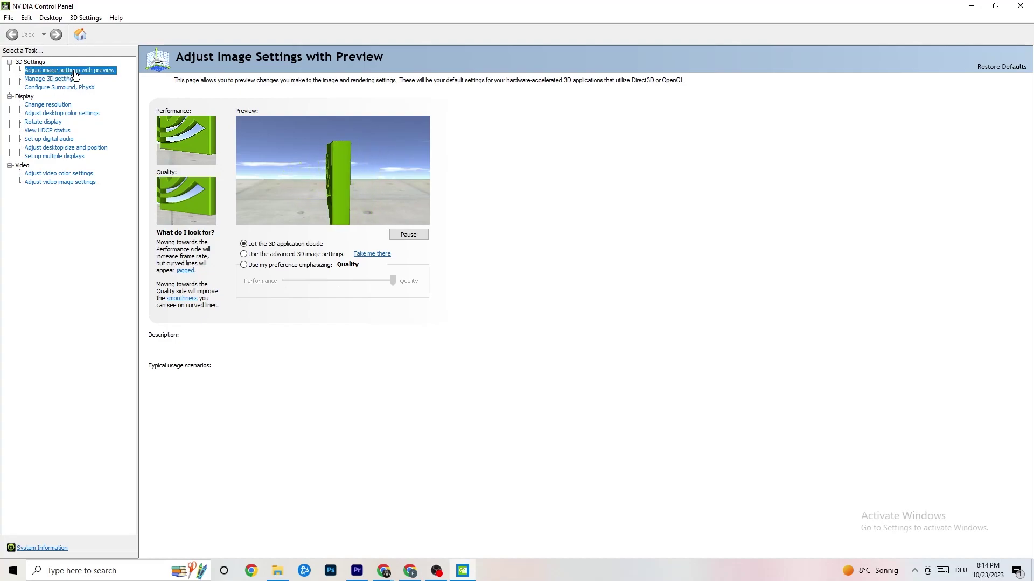
mouse_move(272, 249)
mouse_move(281, 284)
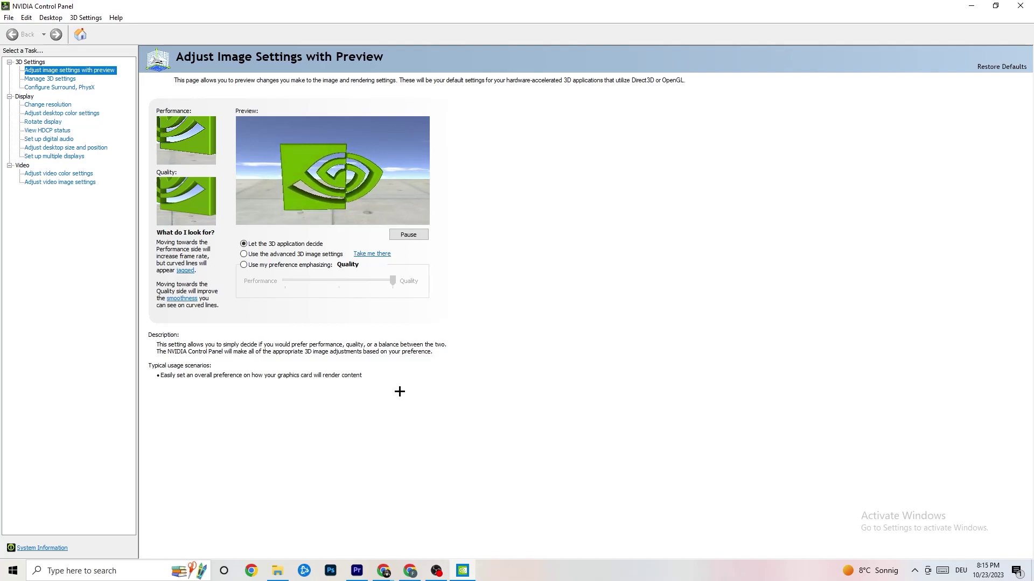
- Review the Change resolution page for the display's resolution and refresh rate, and close the NVIDIA Control Panel
click(43, 106)
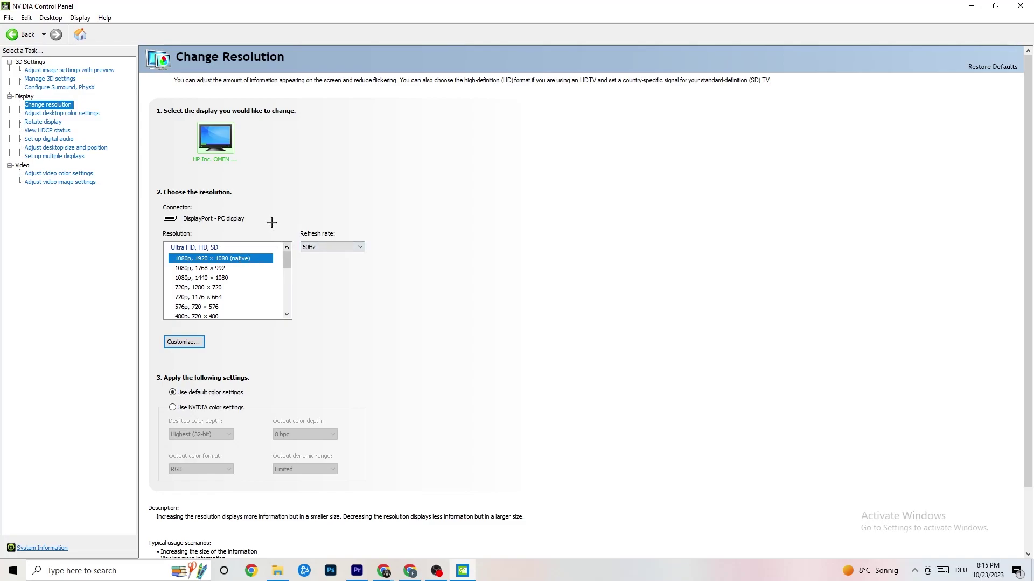
scroll(286, 263, down, 1)
scroll(287, 263, up, 1)
key(alt+F4)
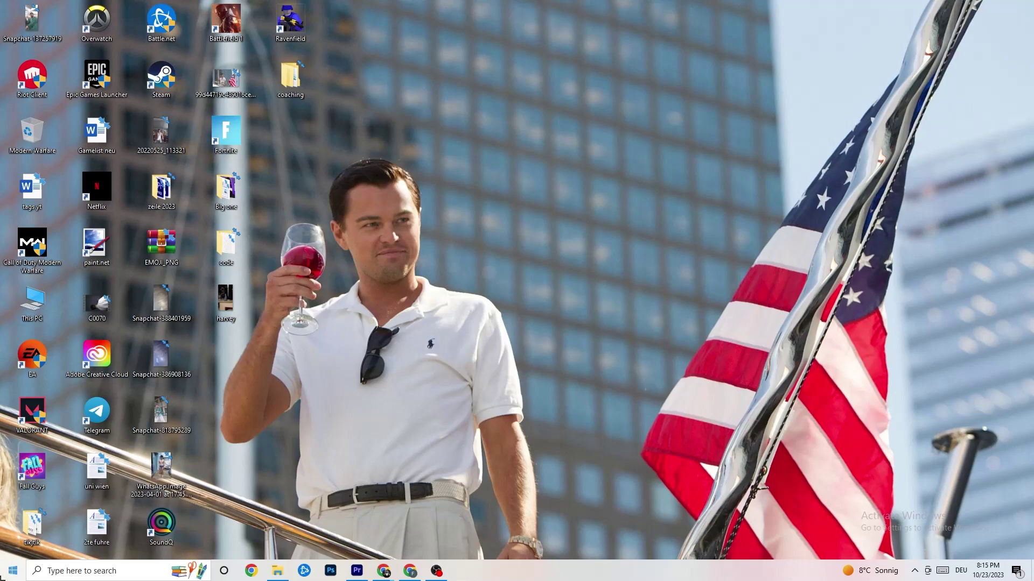
- Bring up the Windows power options and dismiss them without choosing any
click(13, 571)
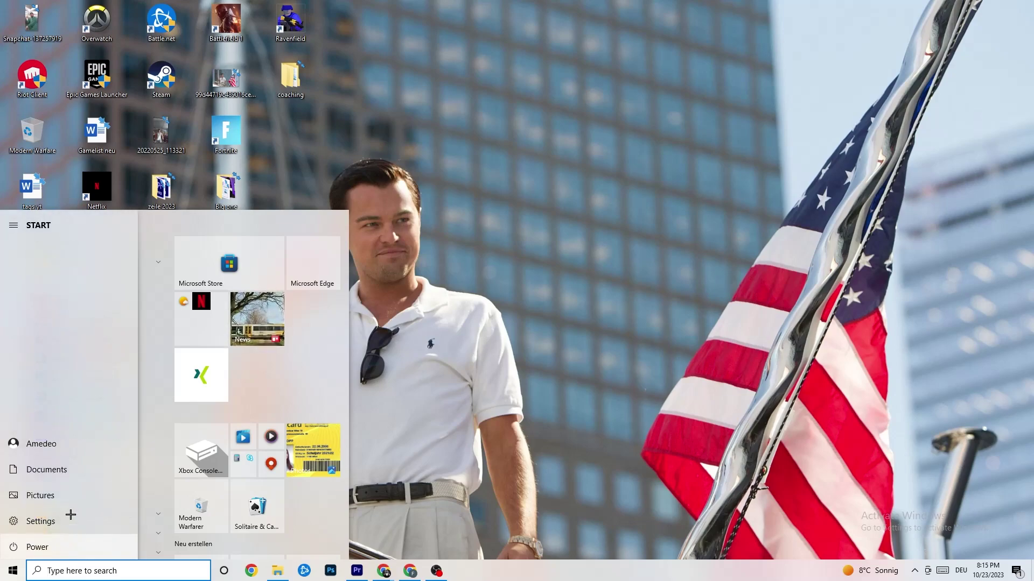
click(74, 545)
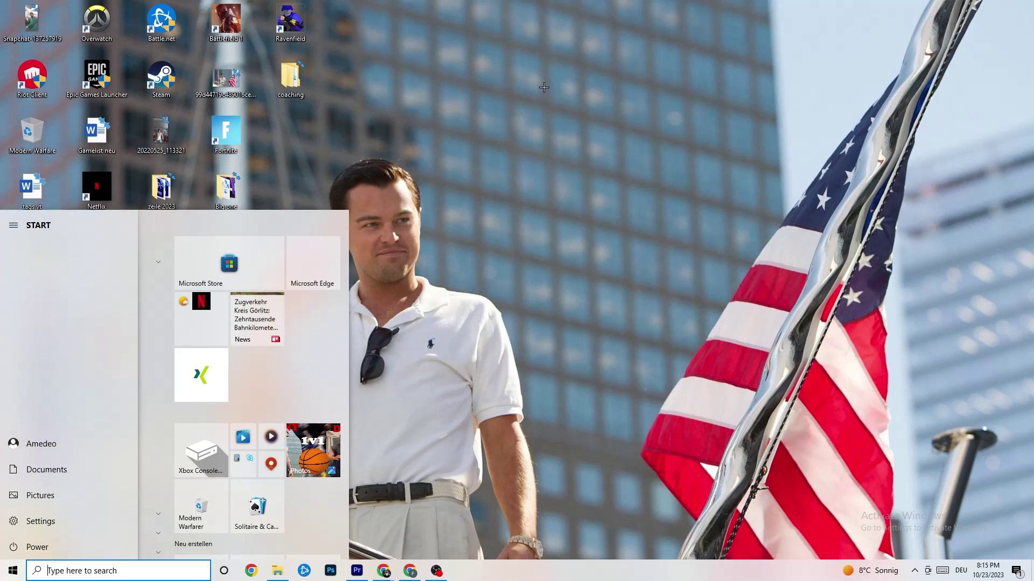
click(581, 345)
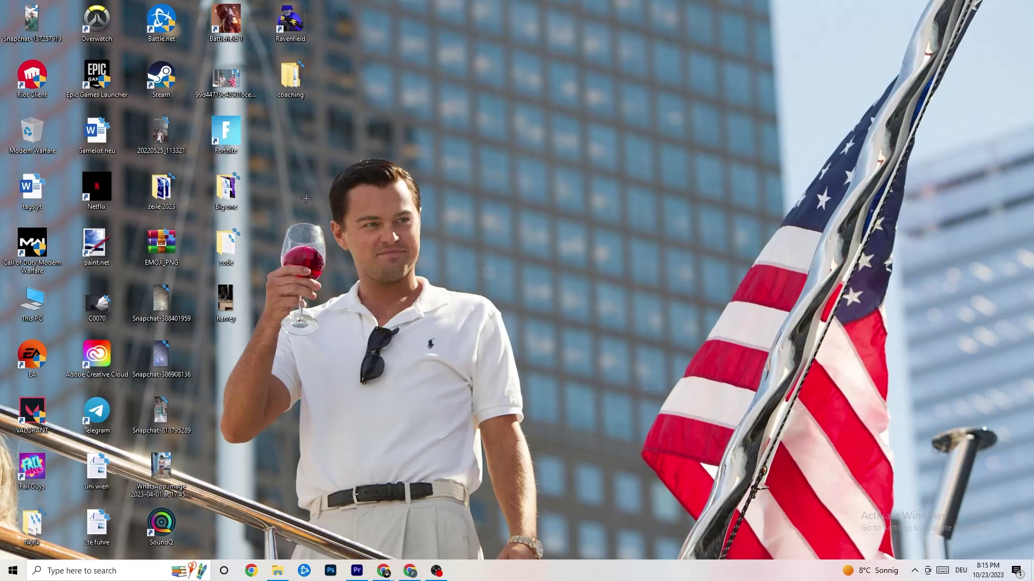